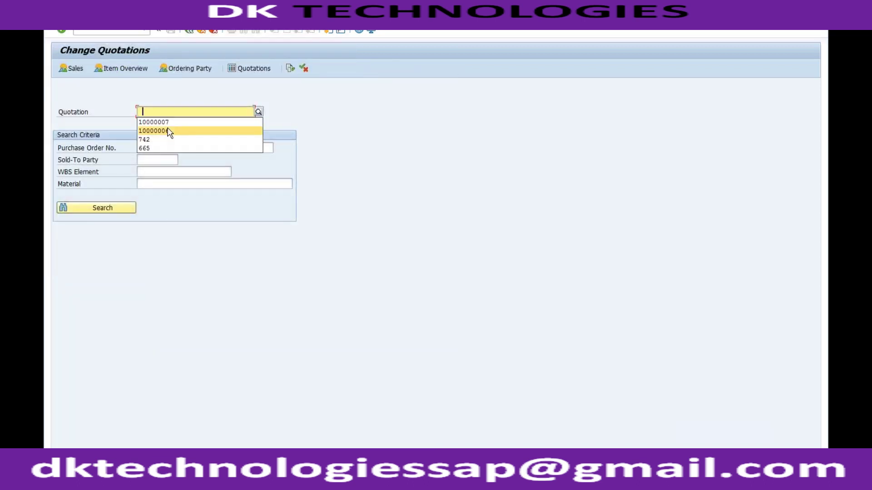
- Open inquiry 10000007 from the quotation history and accept forwarding to VA12 change mode
left_click(169, 123)
key("Return")
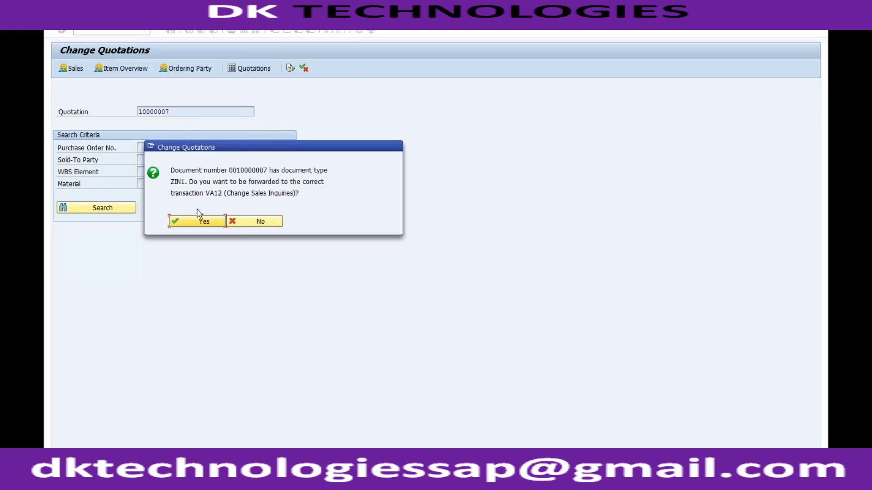
left_click(196, 221)
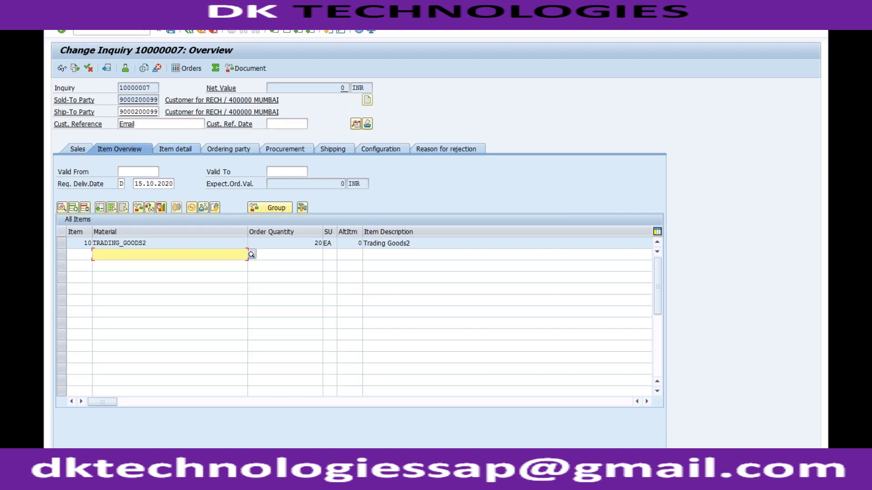
- From the Cust. Reference field, bring up the inquiry's Environment > Output > Header actions
left_click(174, 124)
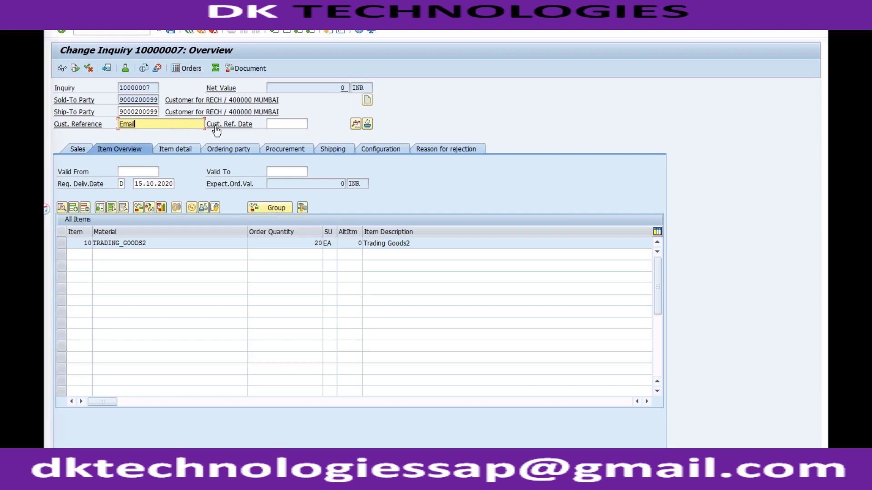
left_click(186, 21)
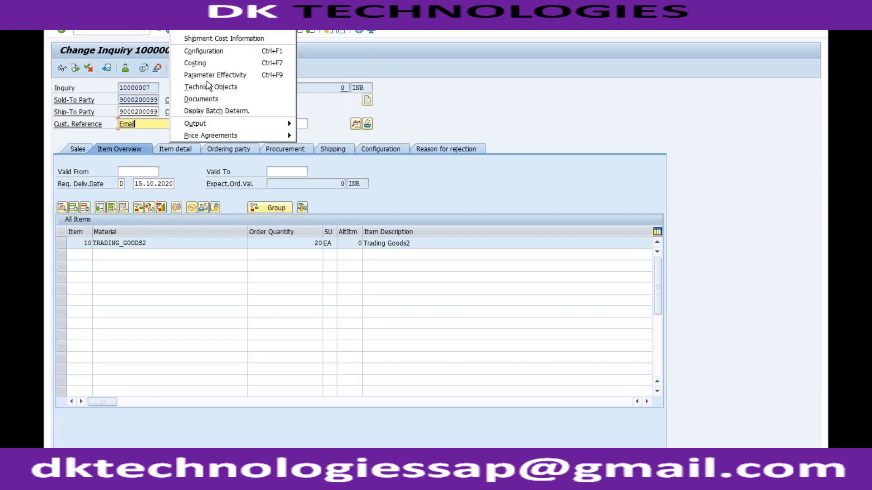
mouse_move(214, 129)
mouse_move(316, 124)
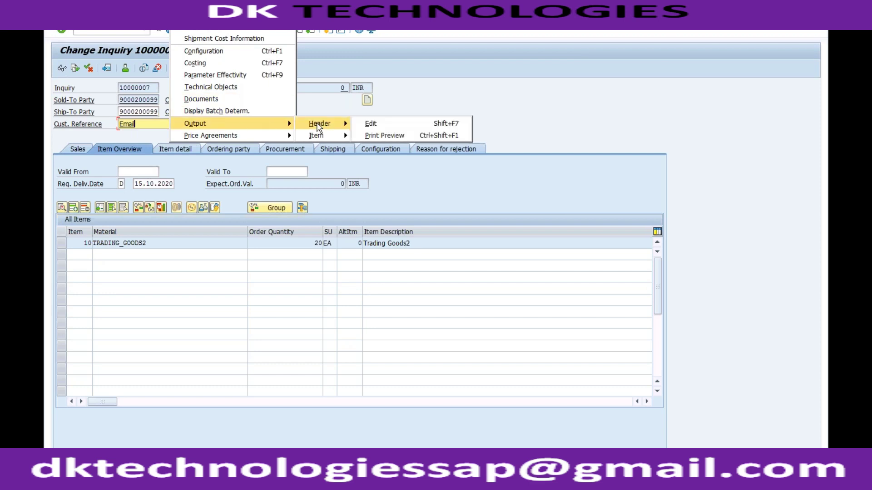
- Review the inquiry's SALES_INQUIRY PRINT output (SD_SLS_INQUIRY, In Preparation), then open a new session
left_click(376, 128)
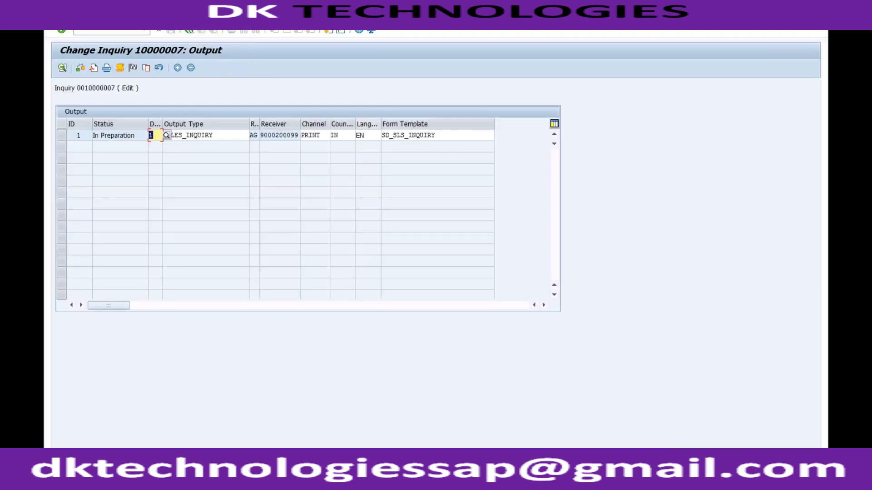
left_click(325, 136)
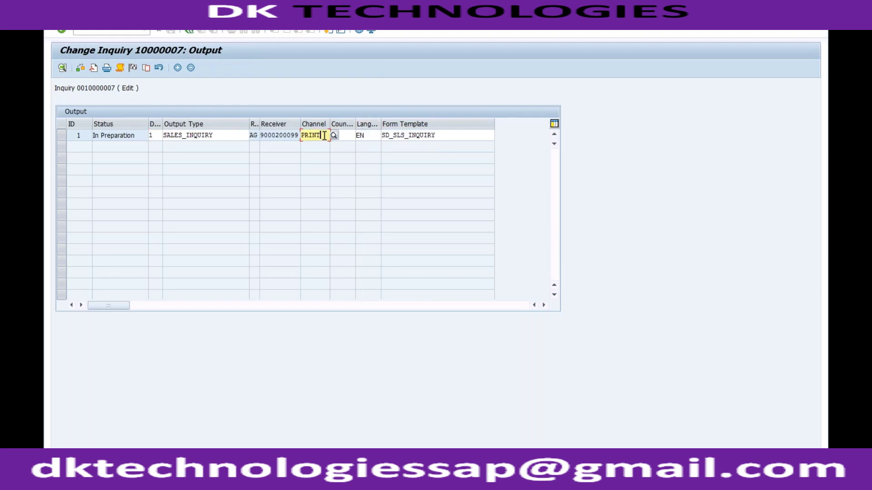
left_click(437, 136)
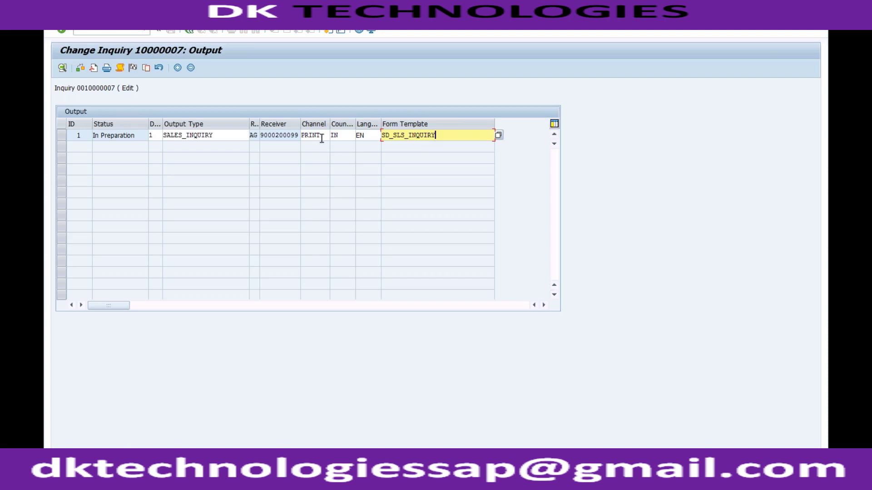
left_click(230, 136)
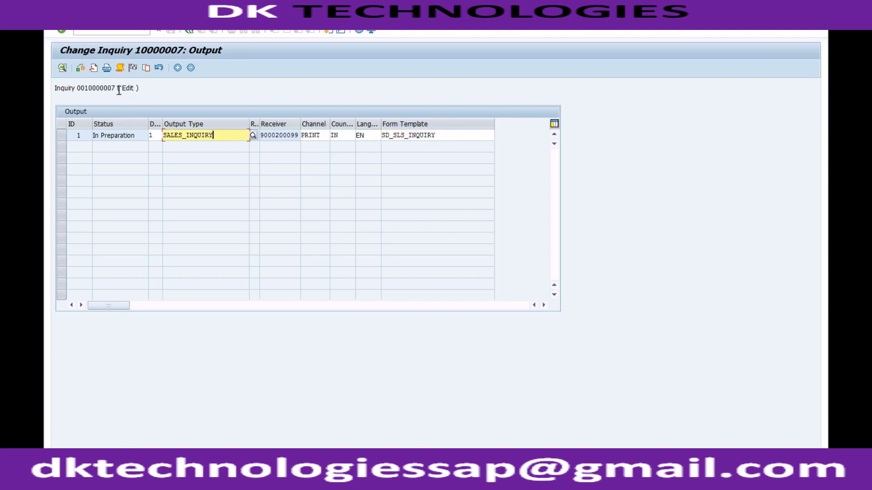
left_click_drag(121, 89, 105, 88)
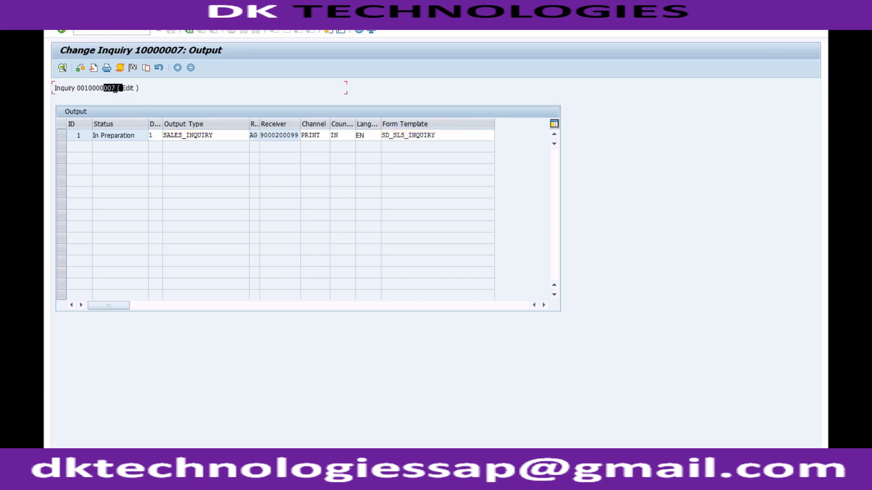
left_click(137, 139)
left_click(215, 136)
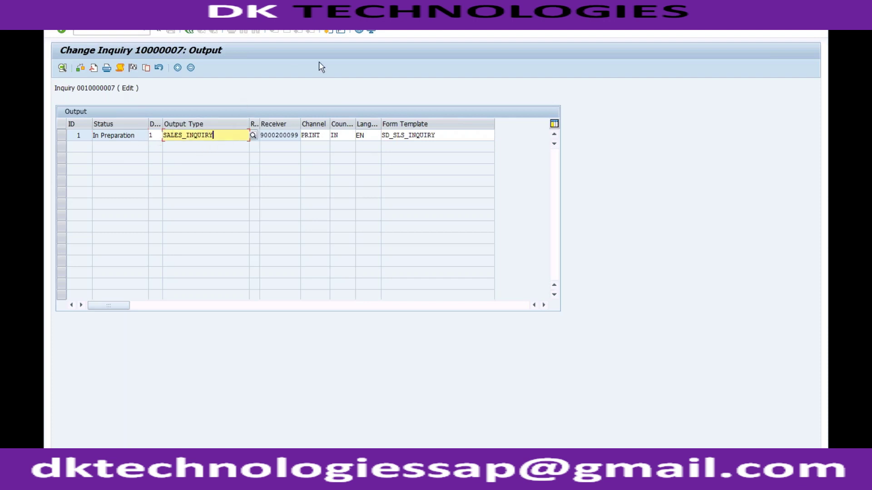
left_click(327, 31)
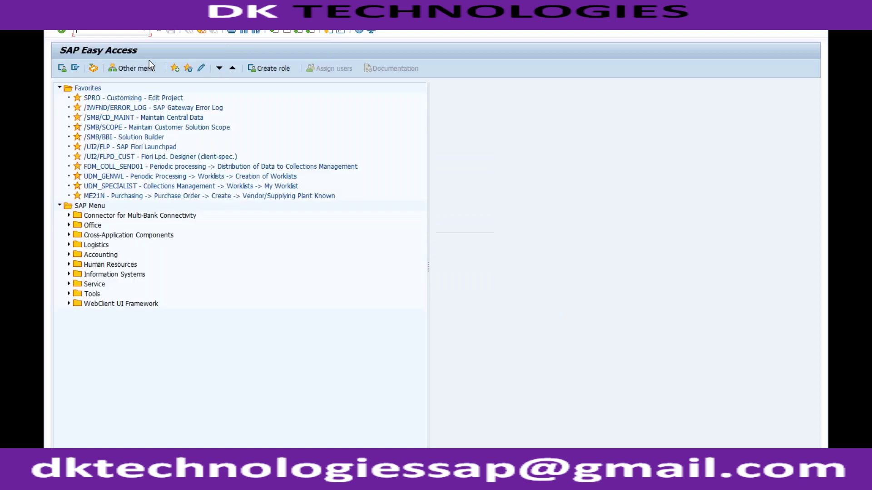
- Start VA21 from Sales and Distribution > Sales > Quotation with quotation type ZQT1
left_click(69, 246)
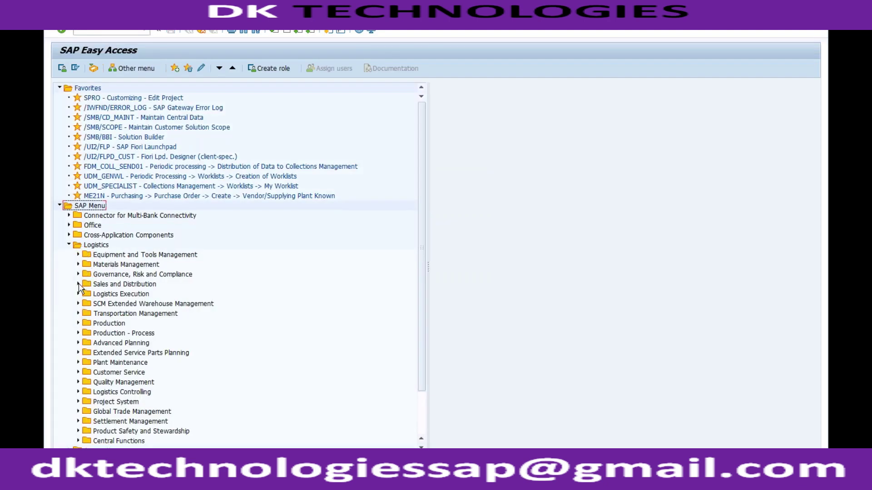
left_click(78, 284)
left_click(88, 304)
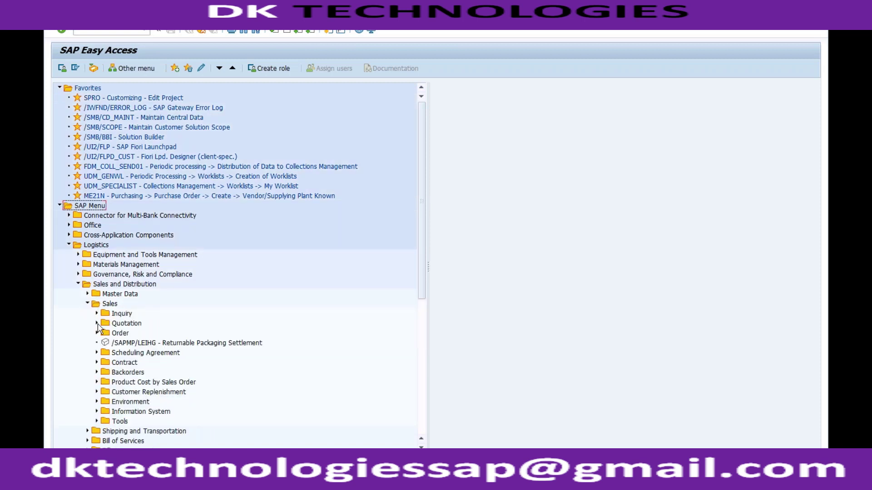
left_click(97, 324)
left_click(141, 335)
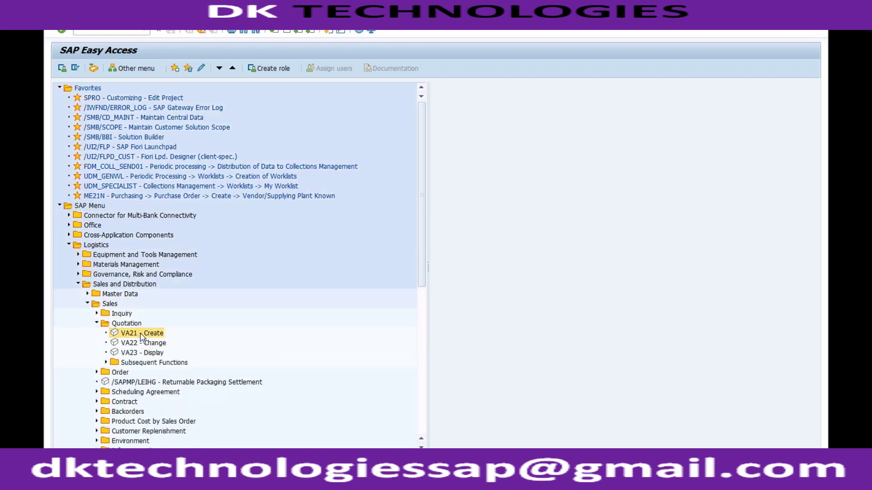
double_click(141, 335)
key("BackSpace")
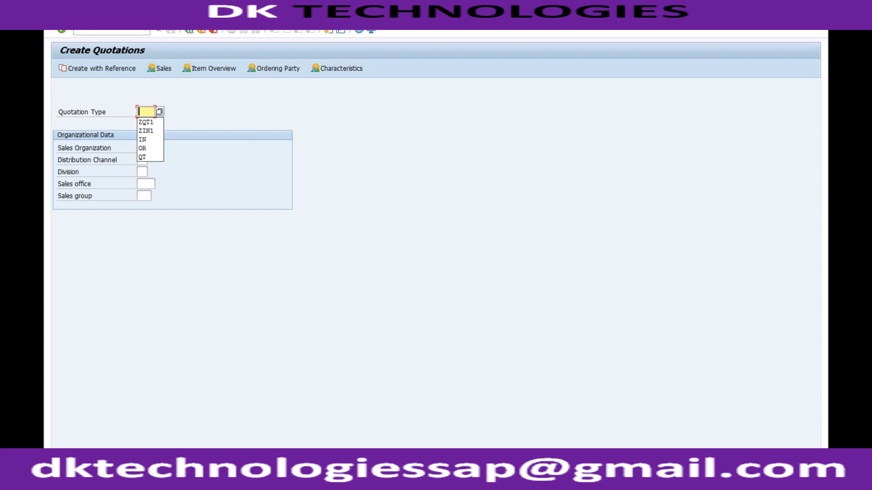
key("Down")
key("Return")
- Enter sales organization RECH, distribution channel 02 and division R1
left_click(146, 145)
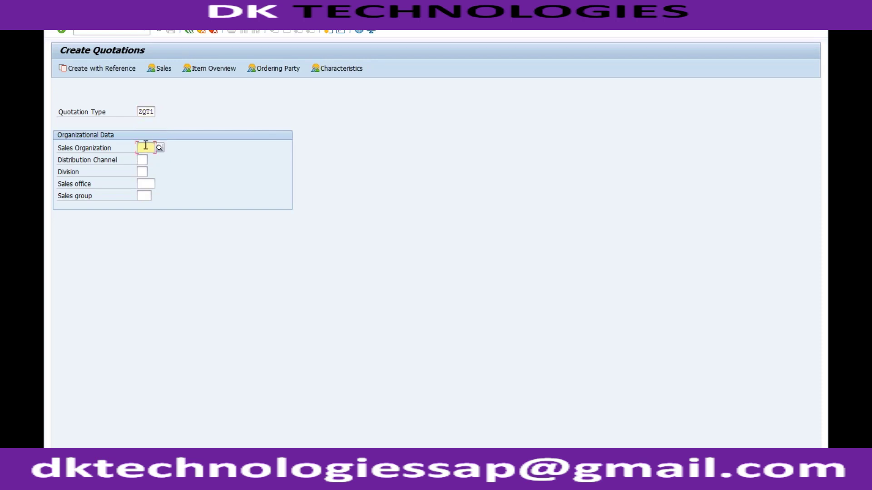
key("BackSpace")
key("Down")
key("Return")
left_click(142, 160)
key("BackSpace")
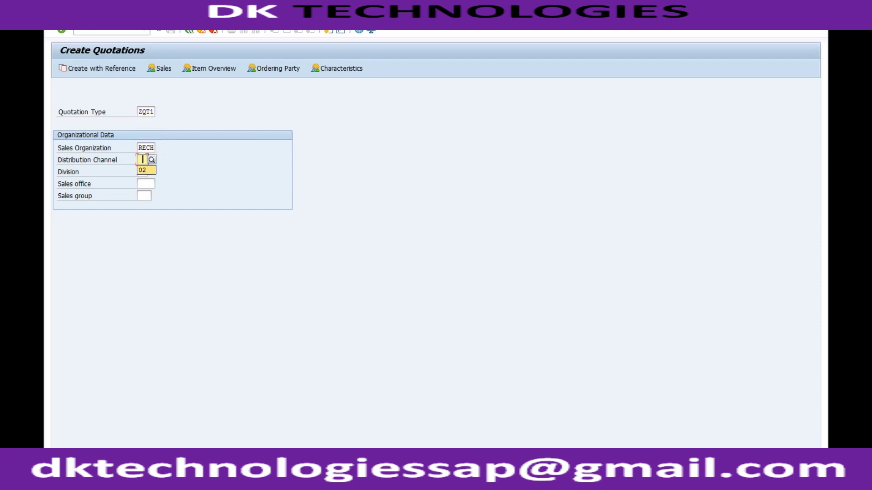
key("Down")
key("Return")
left_click(142, 171)
key("BackSpace")
key("Down")
key("Return")
- Fill in the sold-to party and proceed to the quotation overview
key("Return")
key("BackSpace")
key("Down")
key("Return")
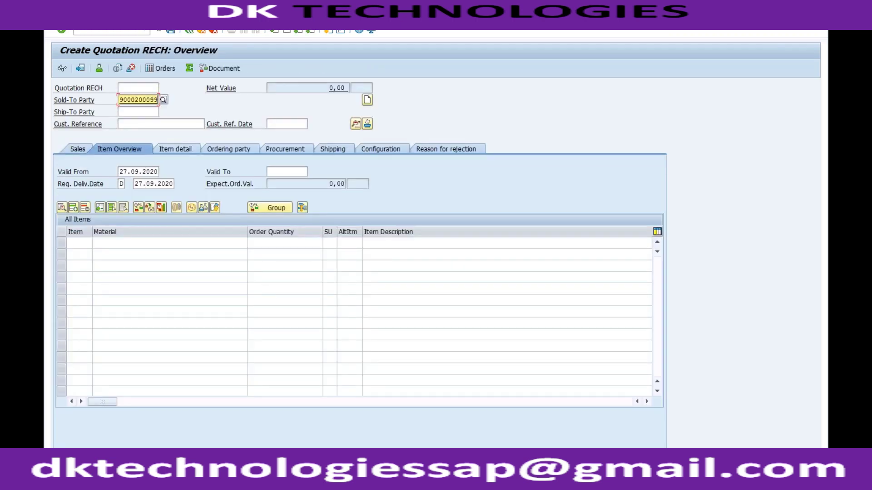
- Enter customer reference 'Test' and item 10 TRADING_GOODS2 with order quantity 20 EA
left_click(159, 125)
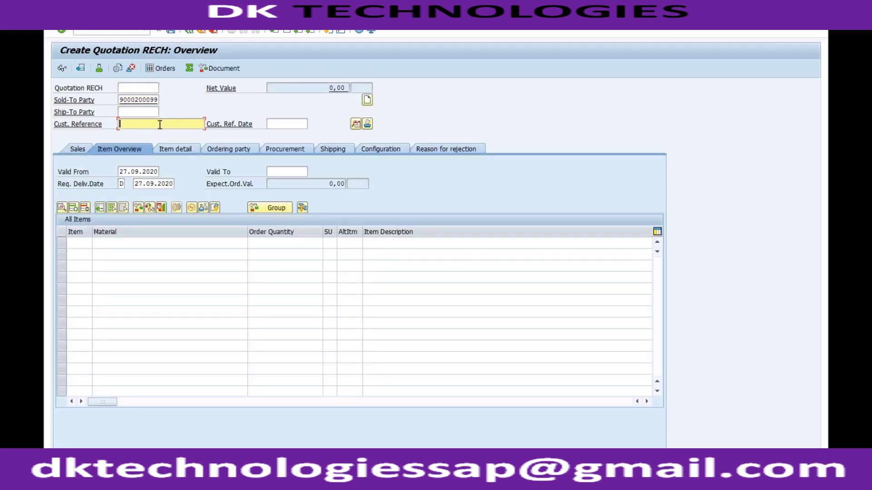
type("Test")
left_click(160, 244)
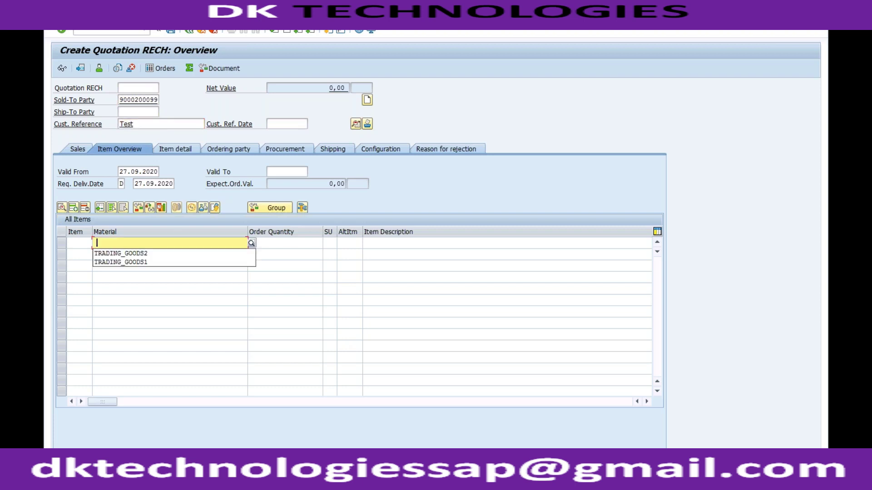
key("Down")
key("Return")
key("Tab")
type("20")
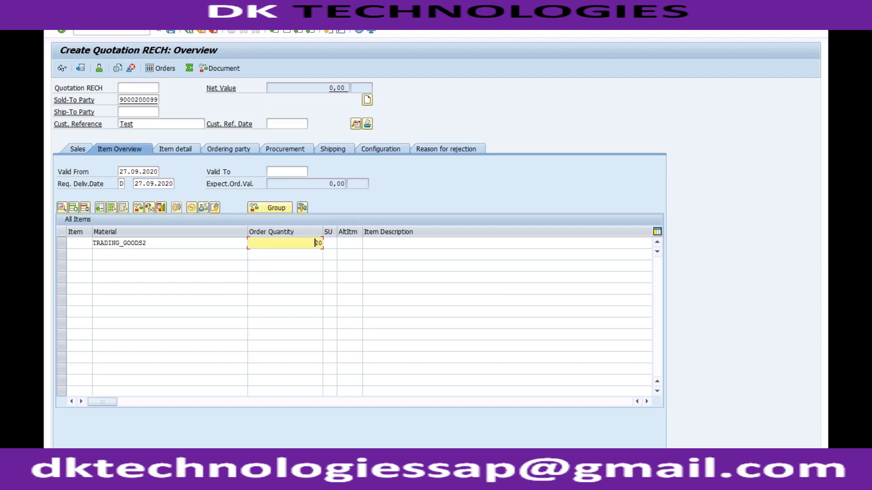
key("Tab")
key("Tab")
key("Tab")
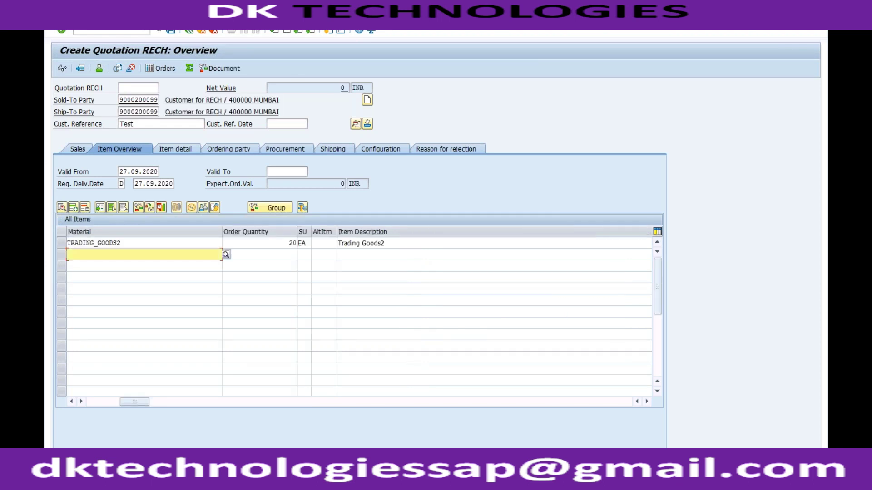
double_click(210, 244)
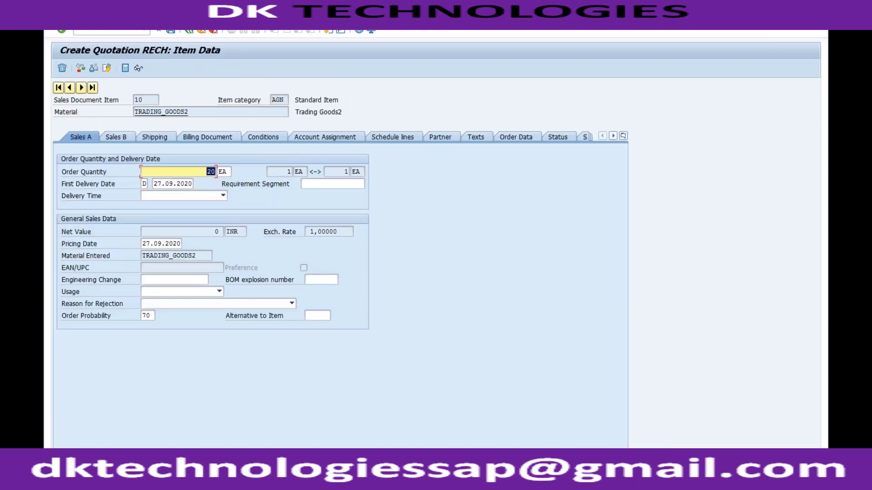
- Give the TRADING_GOODS2 item a PR00 price of 1000 INR and return to the overview
left_click(269, 138)
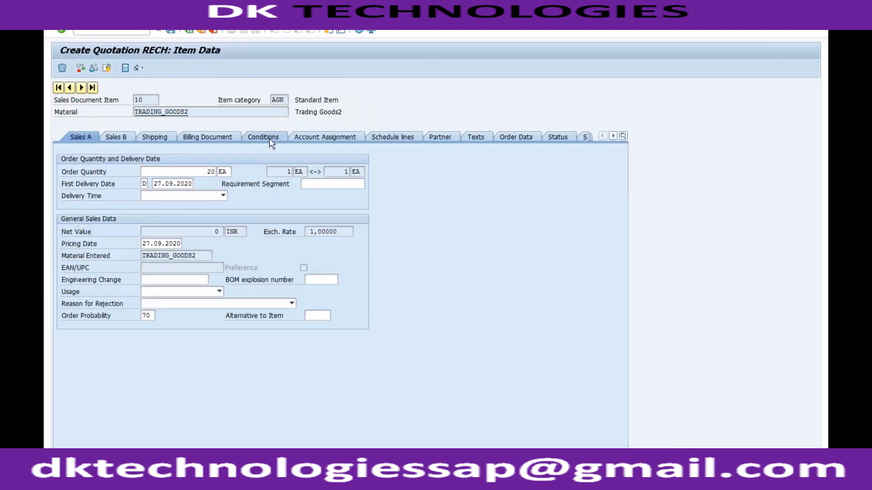
type("PR00")
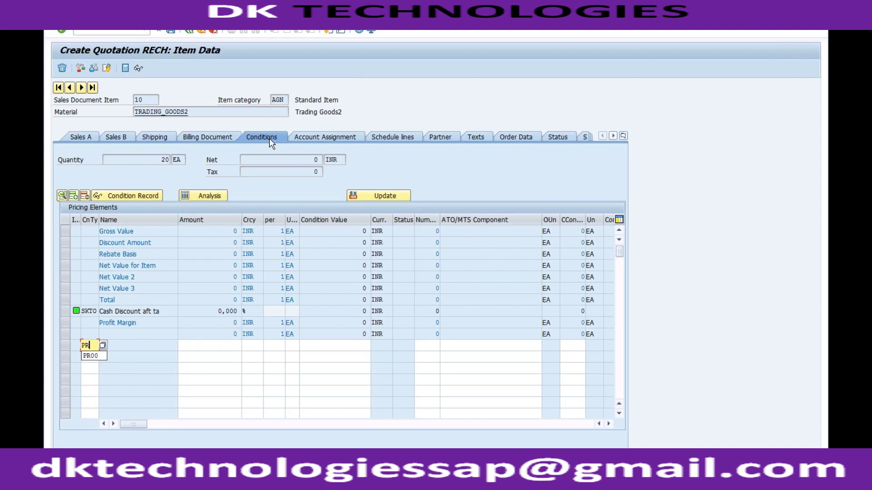
key("Tab")
type("1000")
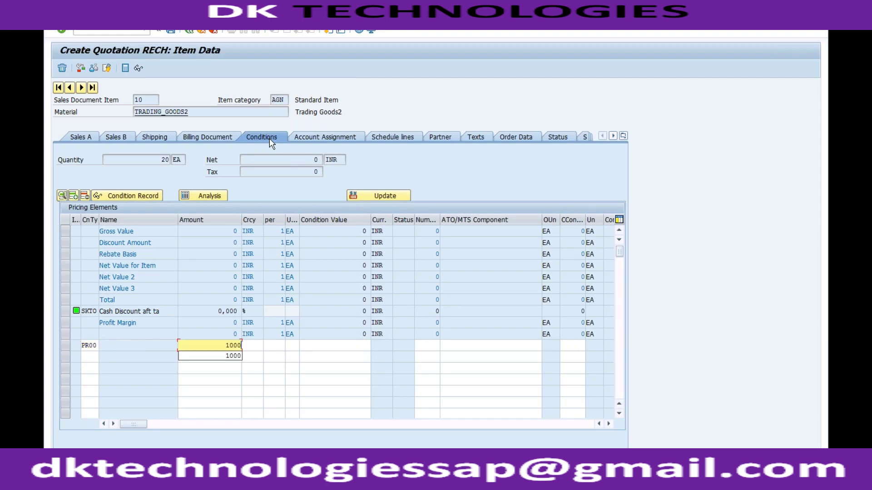
key("Return")
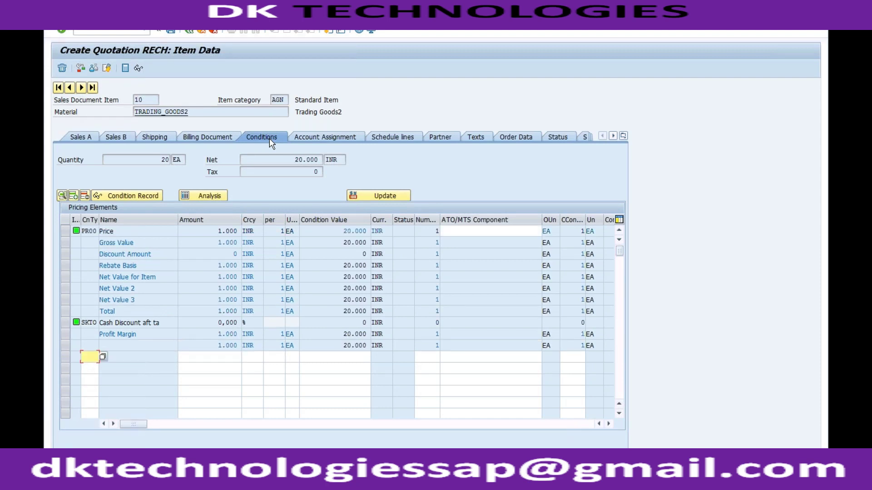
left_click(189, 31)
left_click(278, 173)
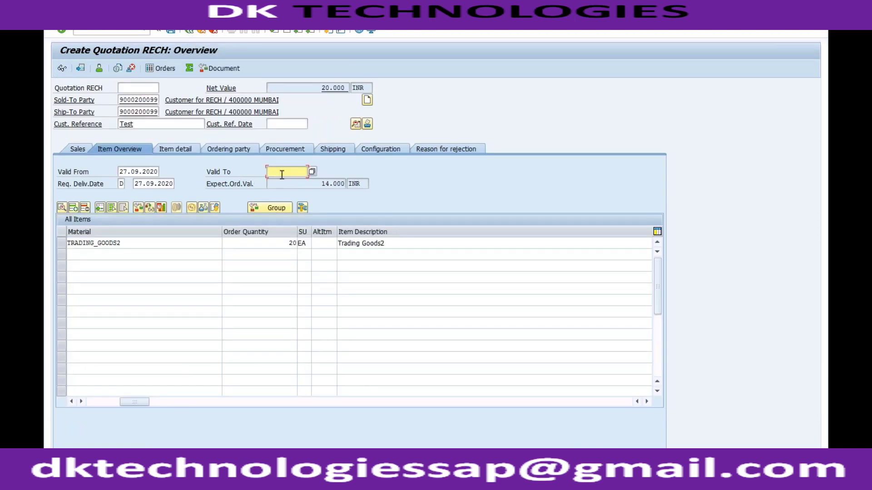
- Set Valid To to 31122020 and bring up Extras > Output > Header > Edit
type("31122020")
left_click(213, 21)
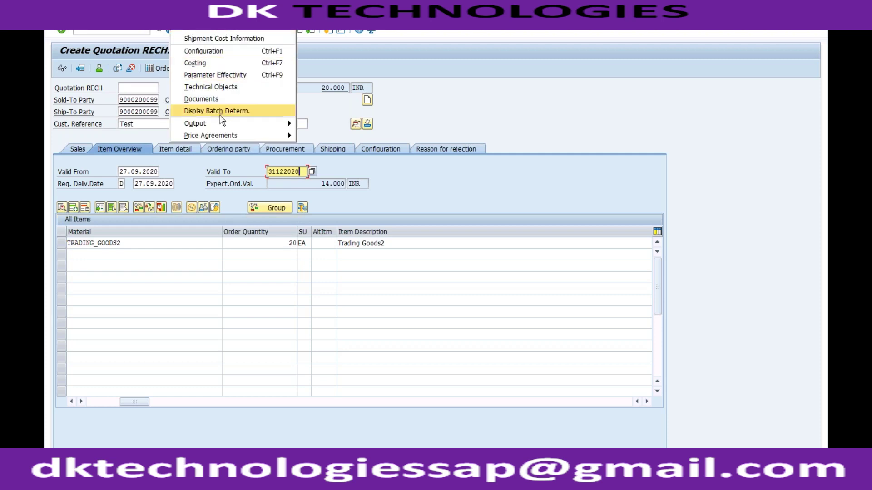
mouse_move(227, 126)
mouse_move(316, 126)
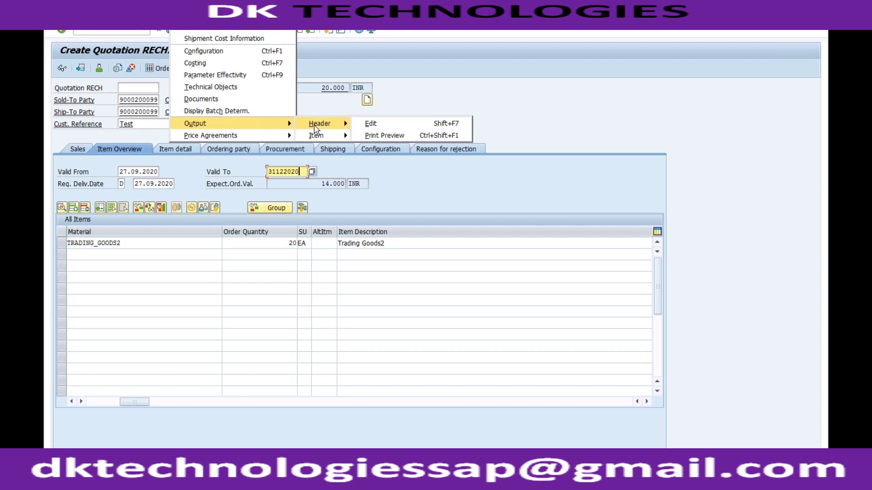
left_click(380, 126)
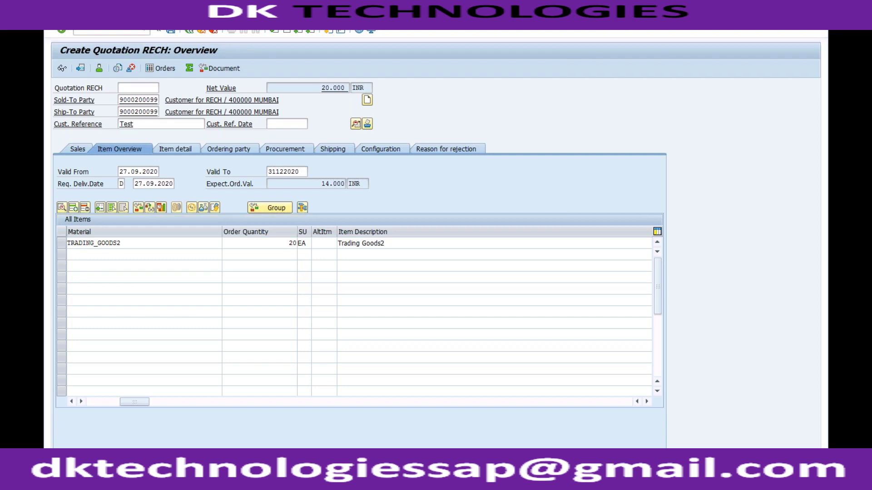
- Review the SALES_QUOTATION PRINT output row's type, channel and language fields, then exit to SAP Easy Access
left_click(220, 68)
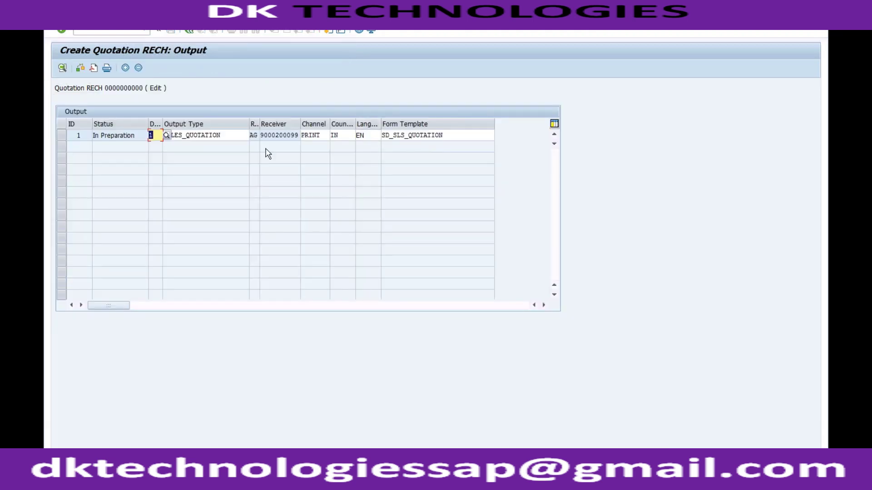
left_click(230, 135)
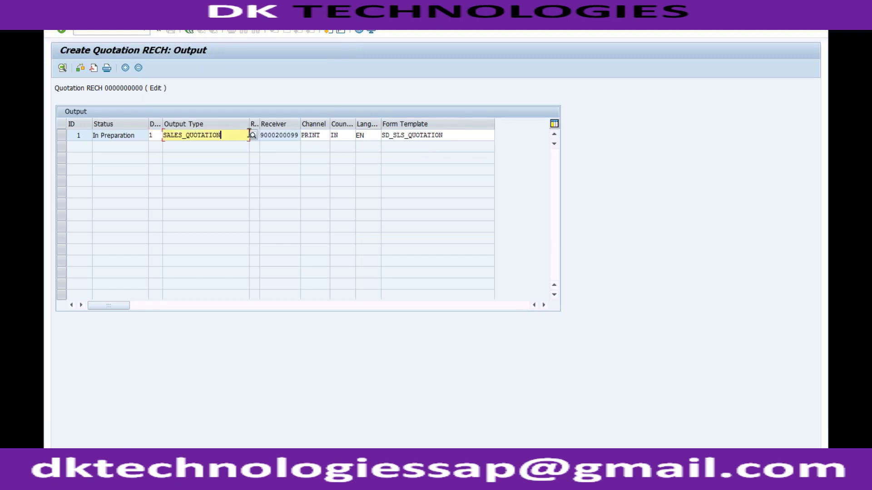
left_click(323, 136)
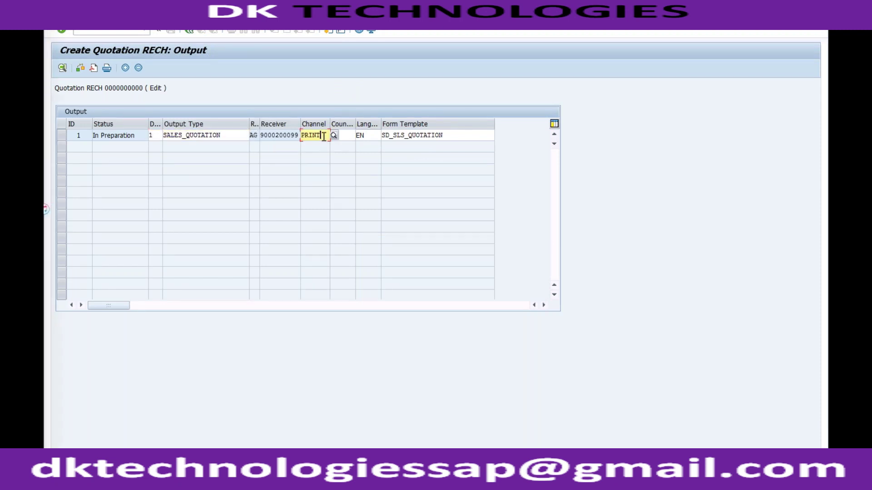
left_click(373, 135)
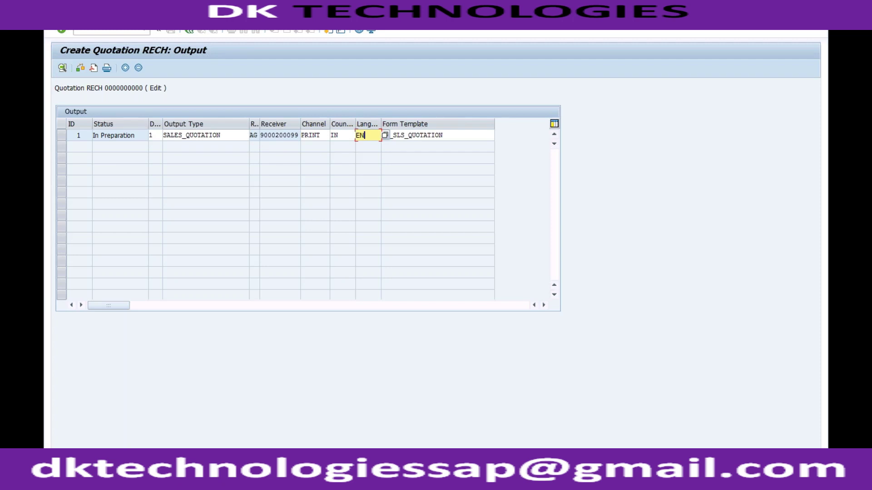
left_click(231, 137)
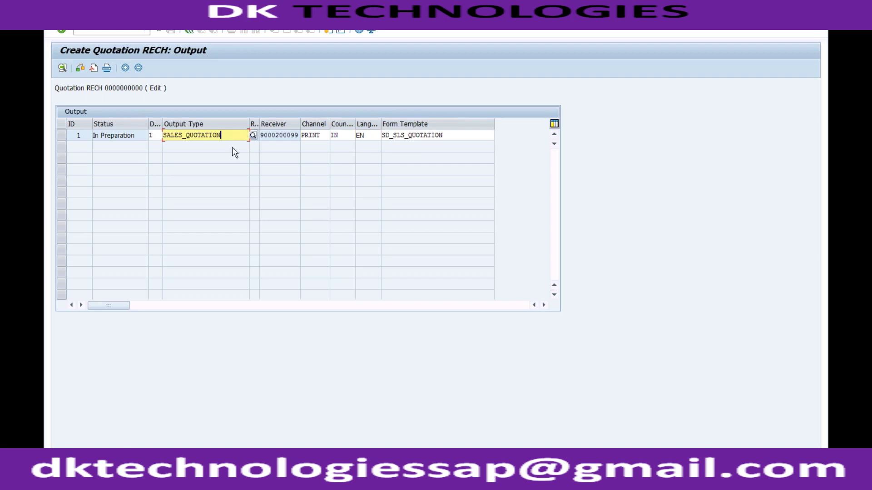
left_click(318, 136)
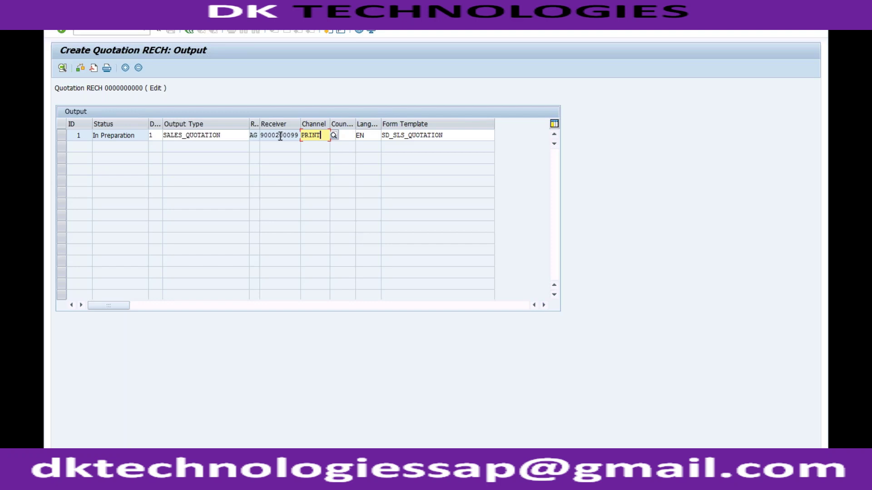
left_click(239, 134)
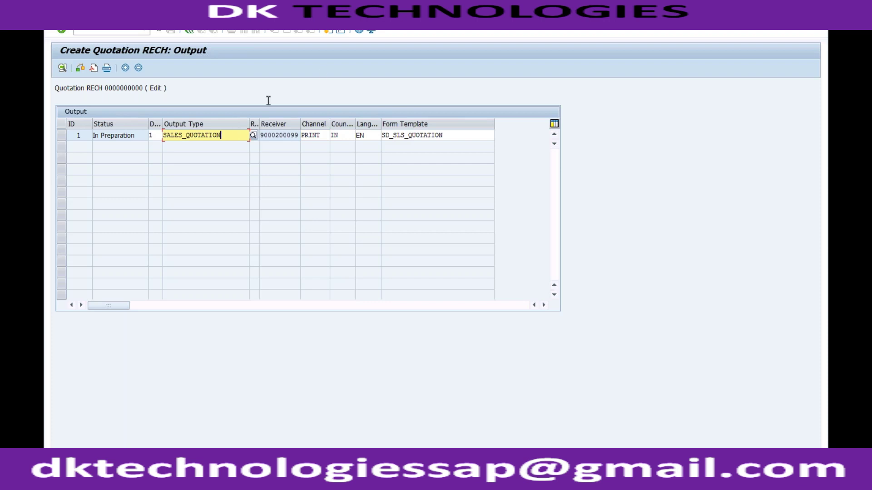
left_click(328, 32)
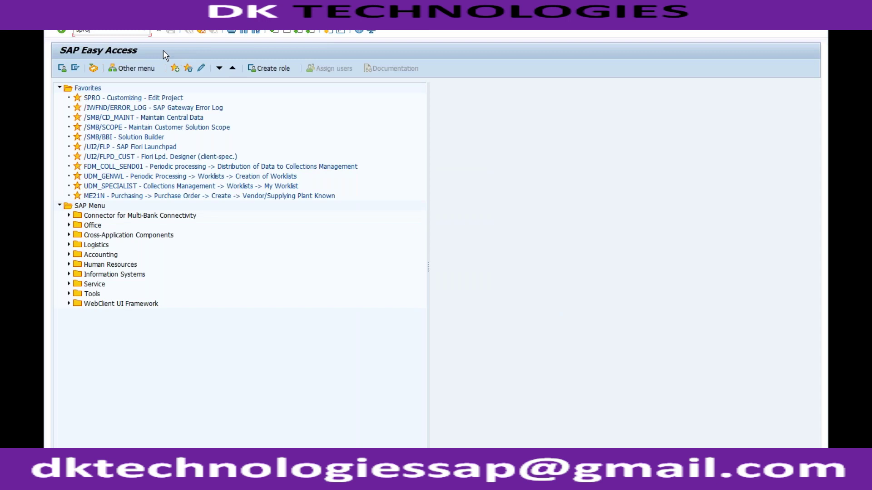
- In SPRO, run Cross-Application Components > Output Control > Manage Application Object Type Activation
key("Return")
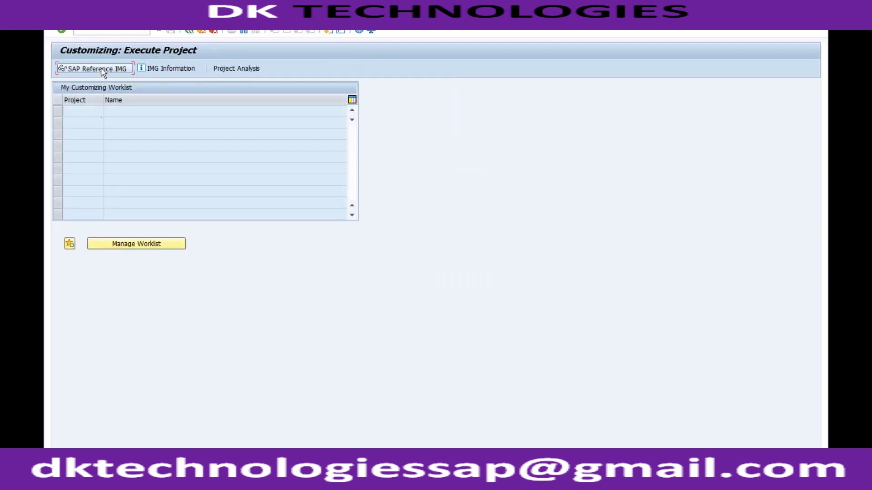
left_click(101, 68)
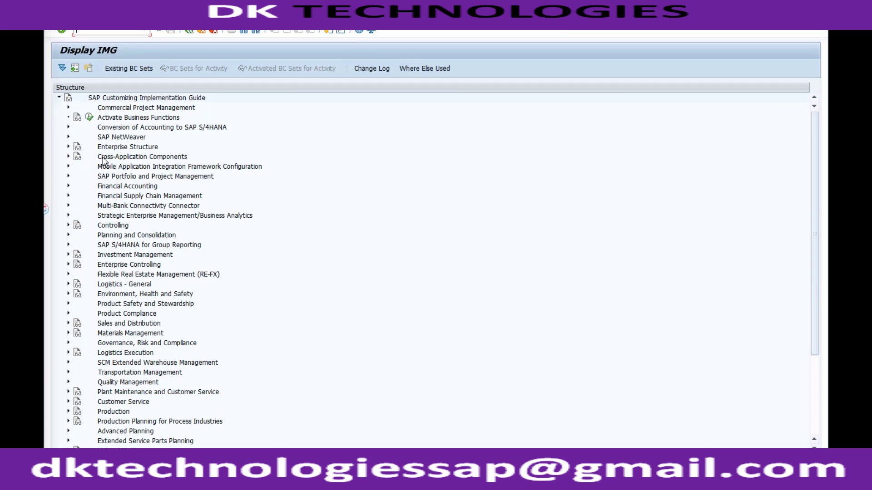
left_click(68, 156)
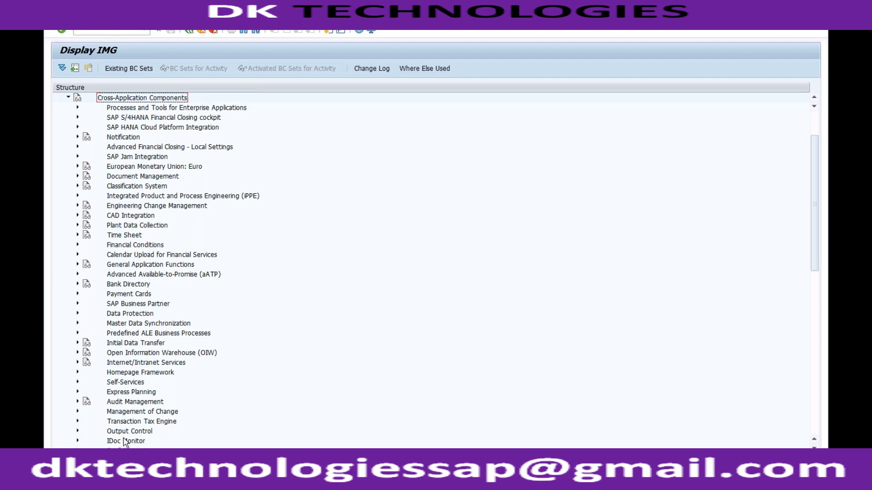
left_click(122, 433)
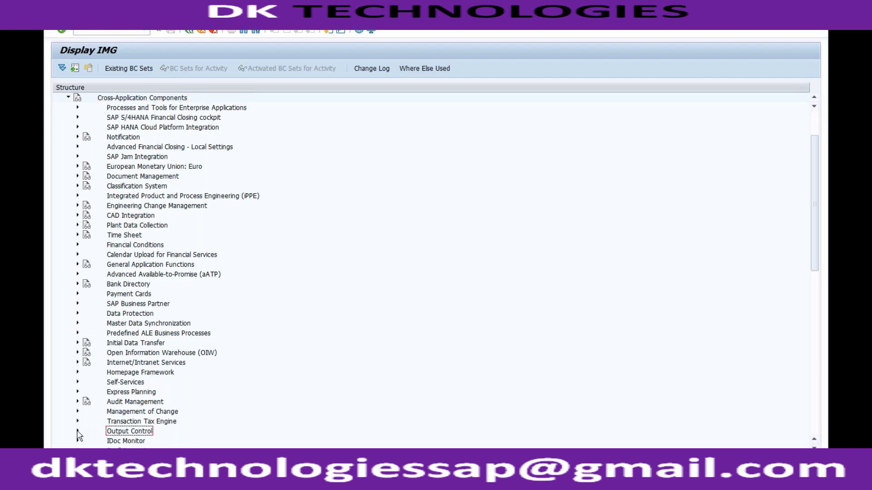
left_click(77, 431)
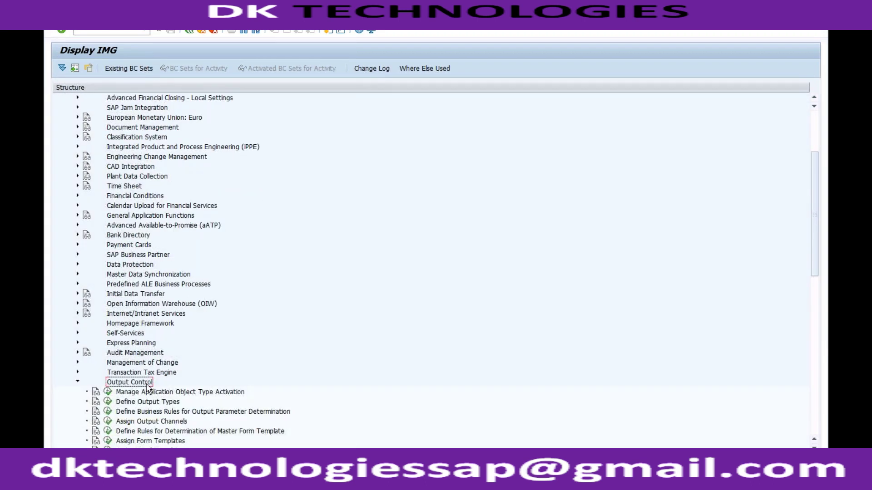
left_click(147, 394)
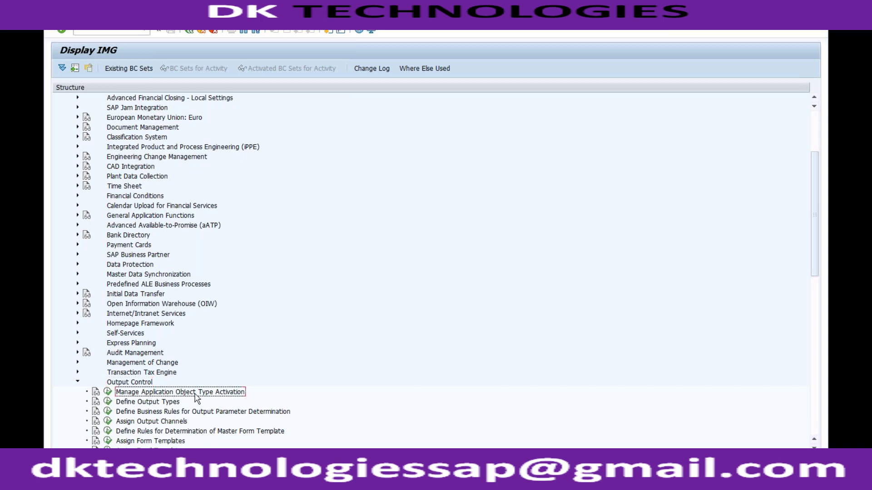
left_click(107, 393)
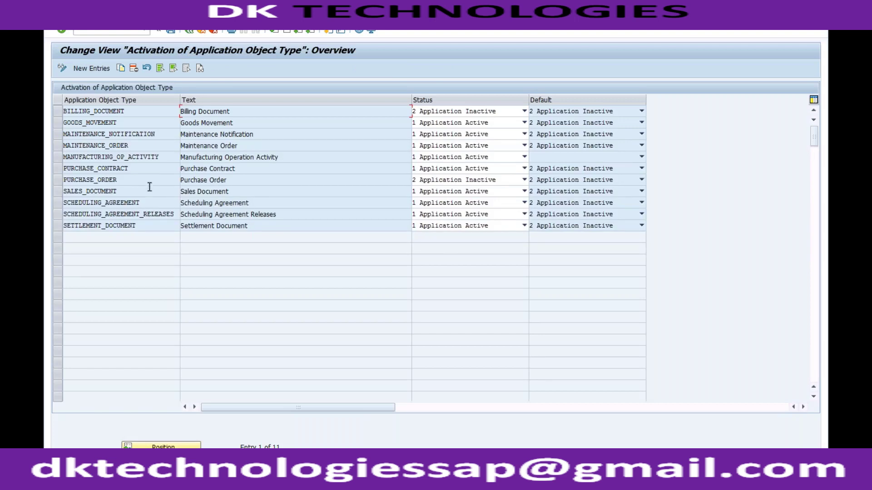
- Save SALES_DOCUMENT as Application Inactive and switch back to the Create Quotation RECH: Output window
left_click(149, 188)
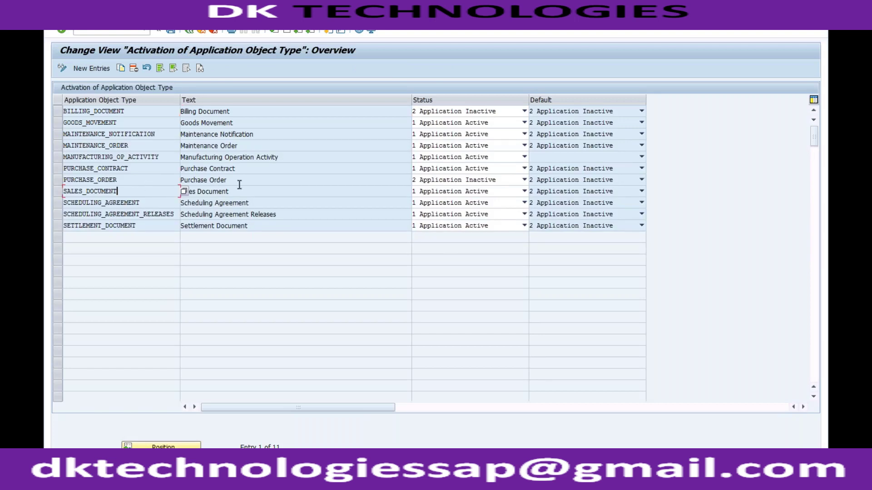
left_click(495, 193)
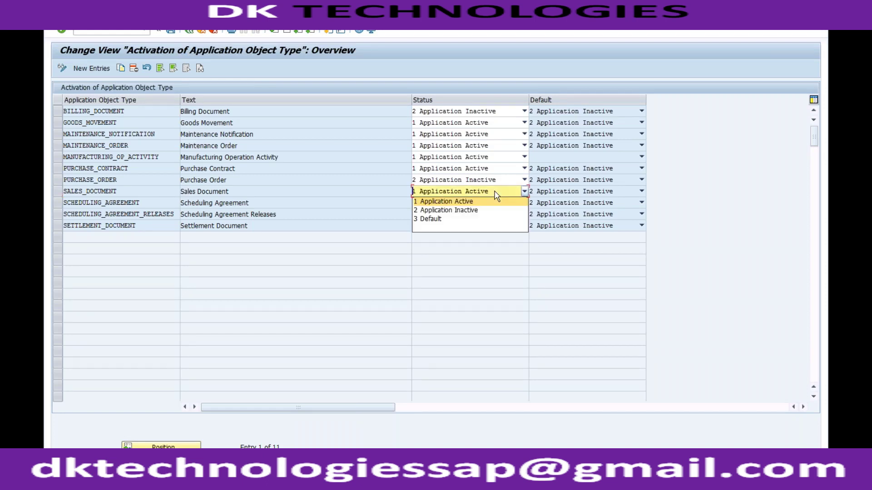
left_click(473, 212)
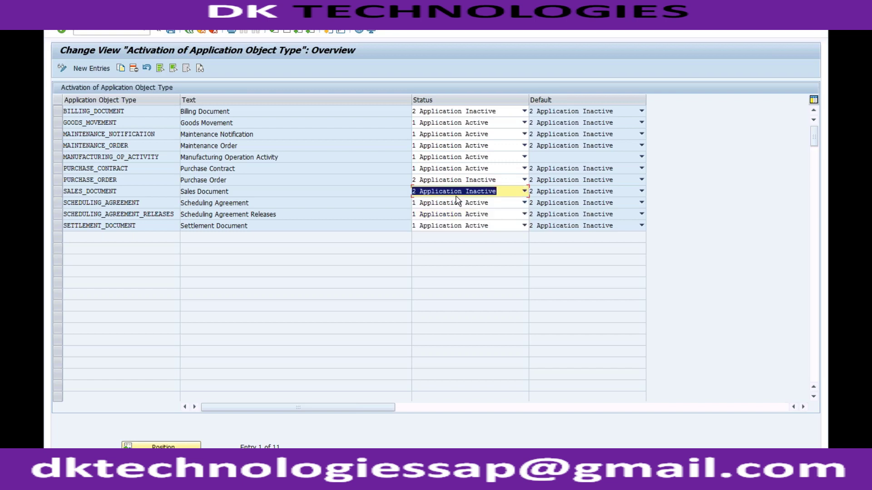
left_click(171, 31)
left_click(181, 482)
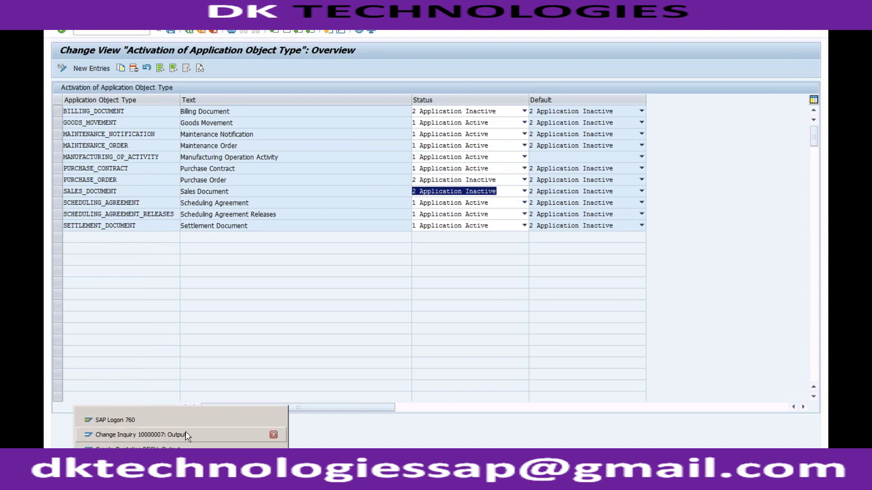
left_click(136, 449)
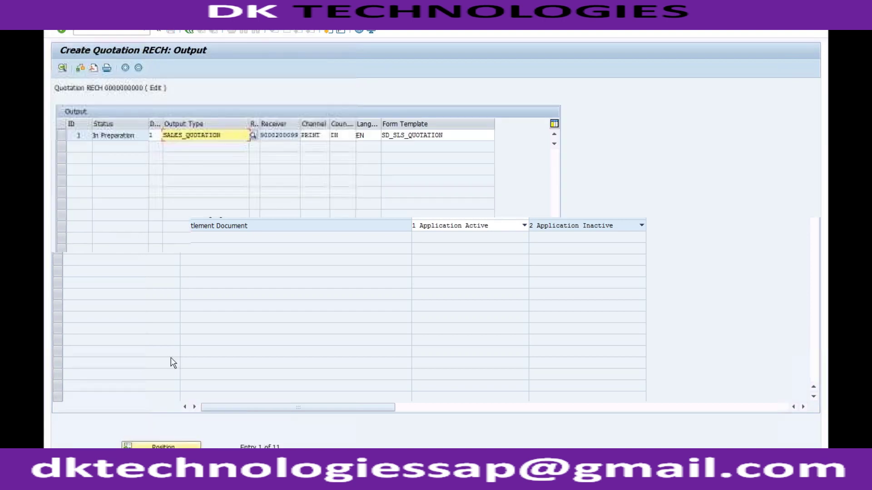
- Return to the main menu with /n and start a new quotation via VA21 - Create
left_click(130, 32)
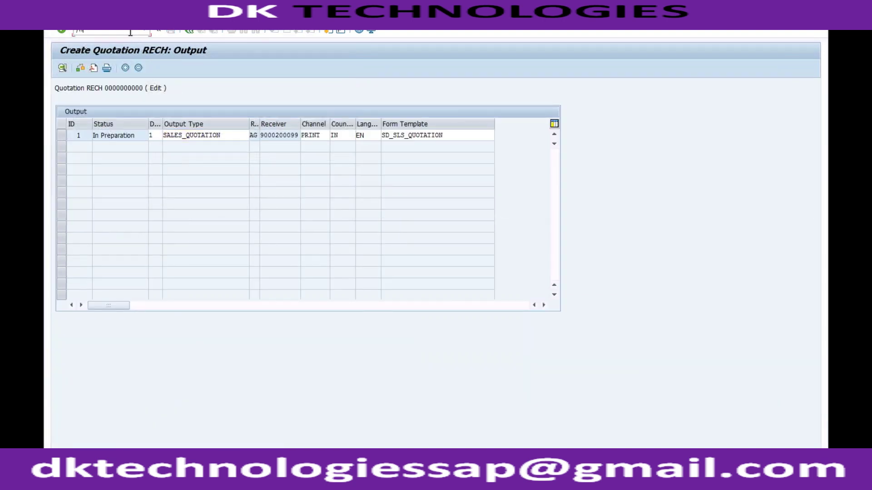
type("/n")
key("Return")
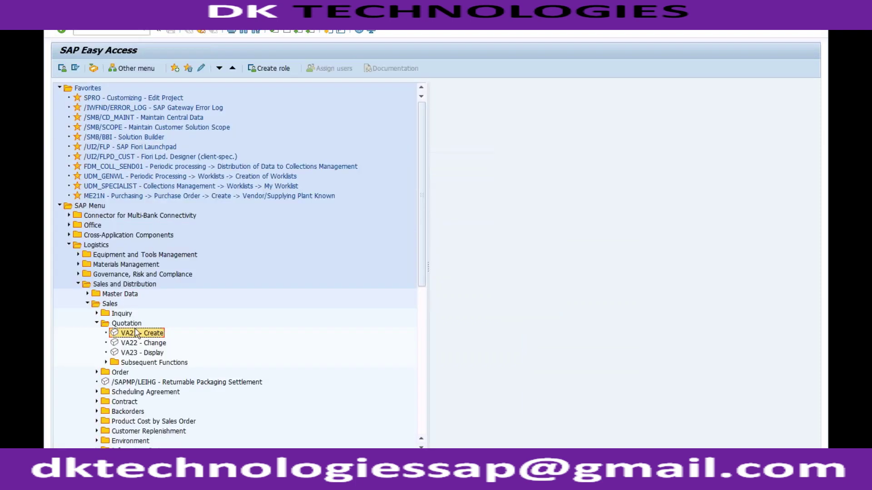
double_click(136, 334)
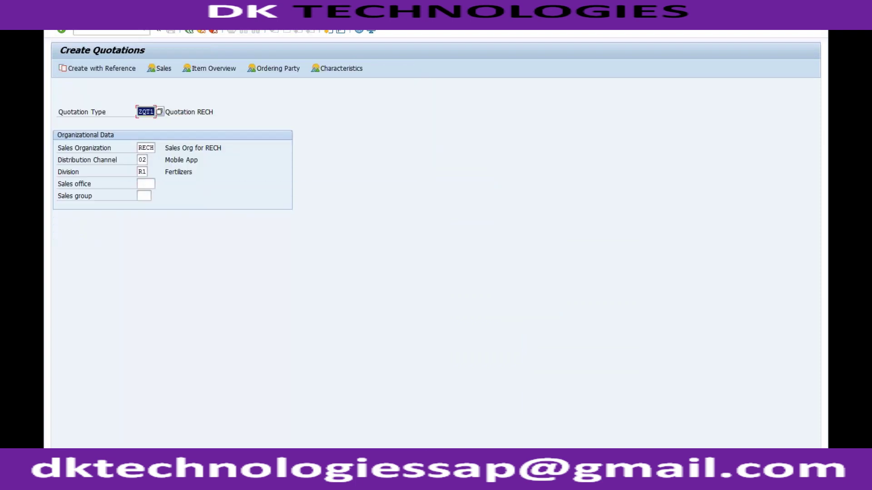
key("Return")
- Enter the sold-to customer, customer reference 'Test' and valid-to date 31122020
type("9000200099")
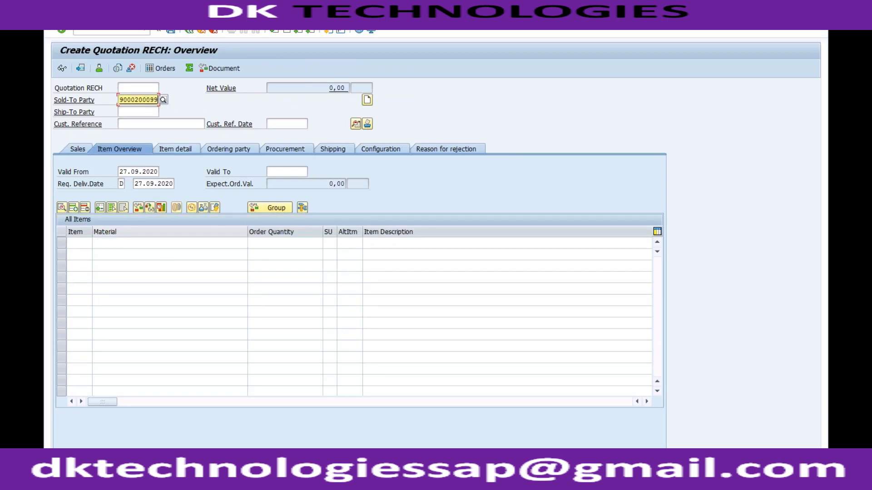
key("Tab")
key("Tab")
type("Test")
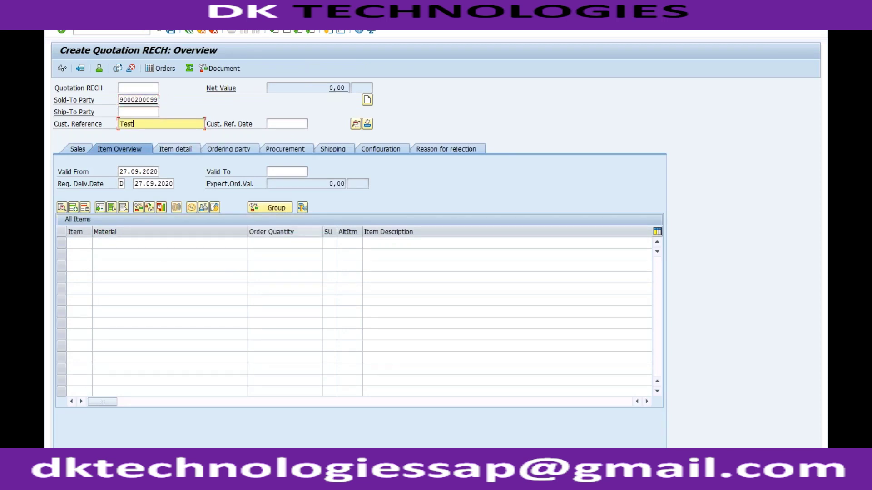
left_click(273, 172)
left_click(283, 182)
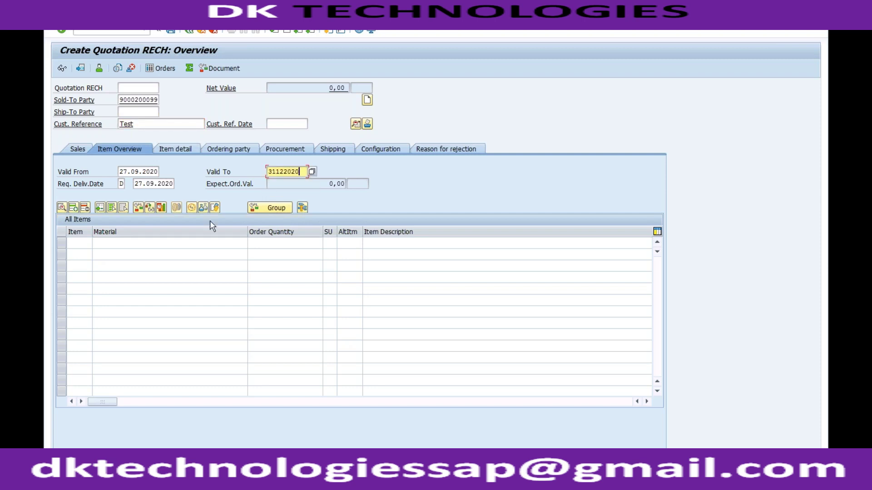
- Add item TRADING_GOODS2 with quantity 20 and open its item details
left_click(136, 243)
left_click(119, 253)
left_click(285, 243)
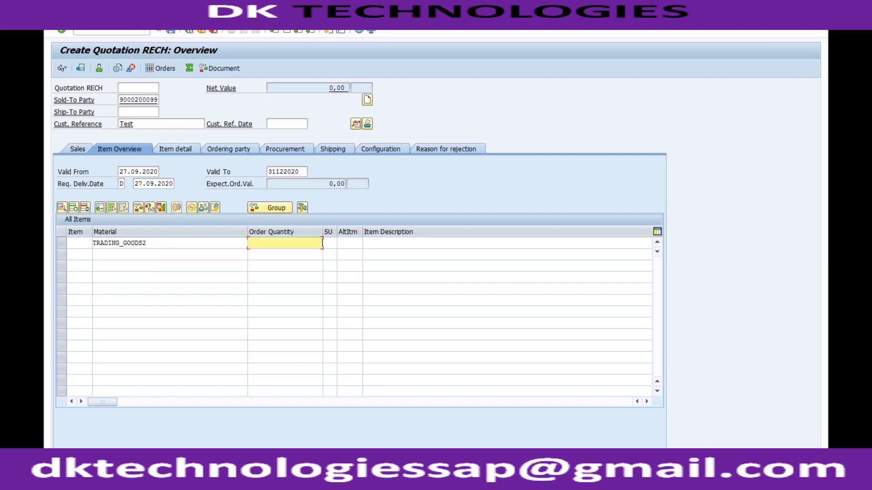
key("Return")
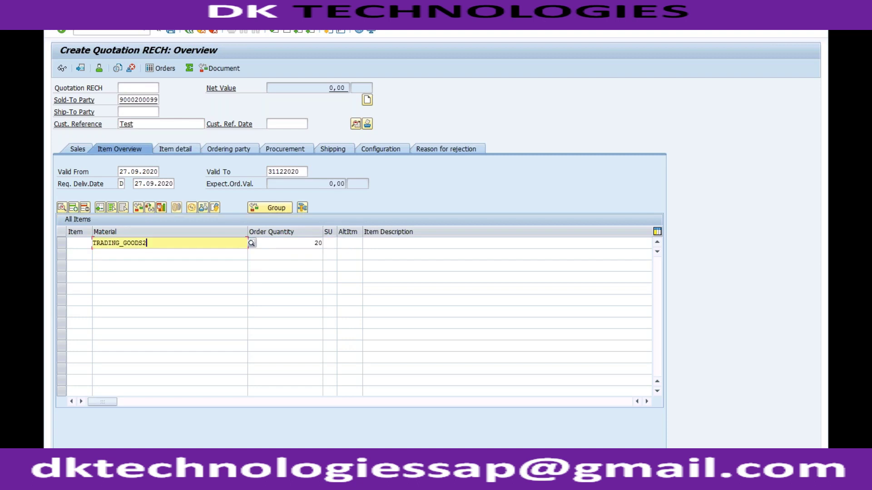
key("Return")
double_click(204, 244)
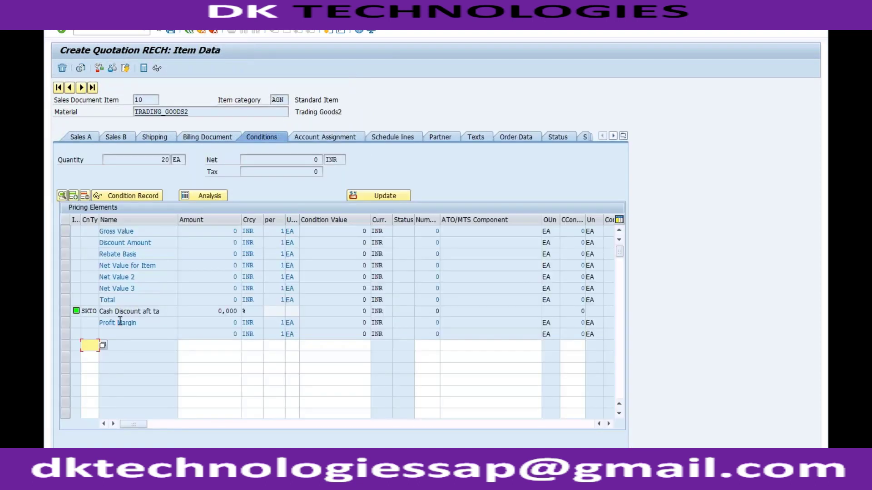
- Add condition PR00 with amount 1000 to the item's pricing
type("PR00")
key("Tab")
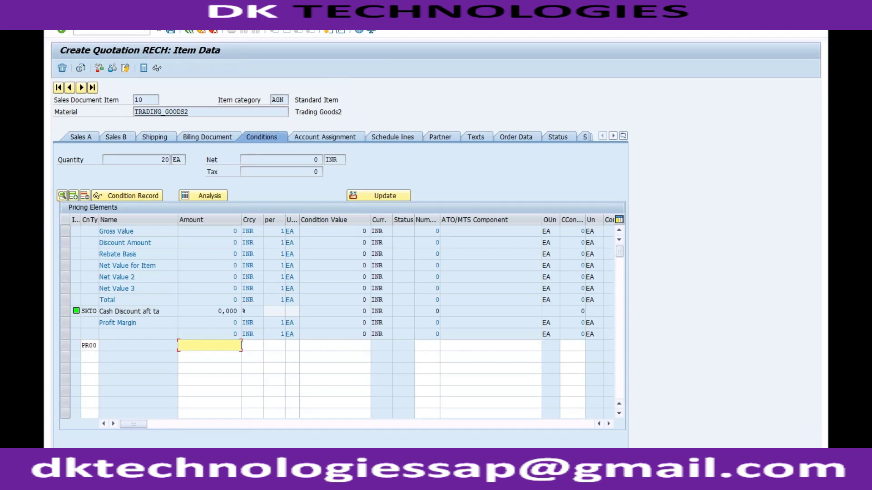
type("1000")
- Check the item's output settings under Extras > Output, then go back to the quotation overview
left_click(187, 21)
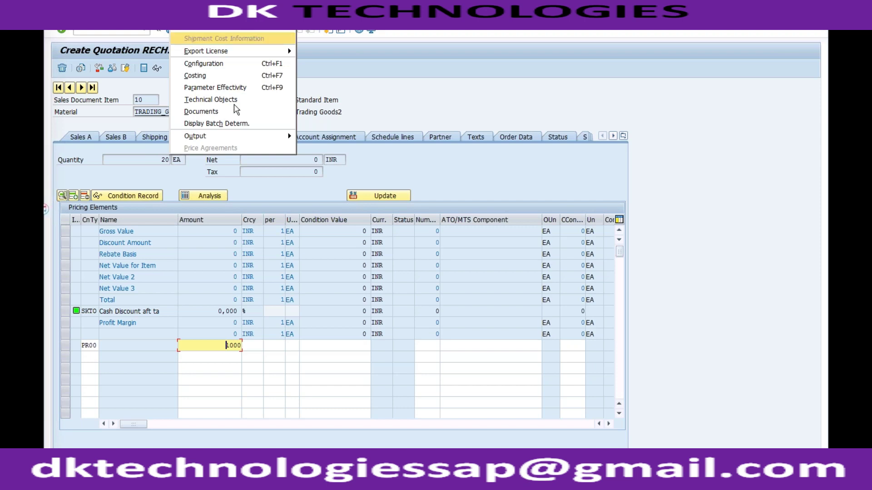
mouse_move(272, 136)
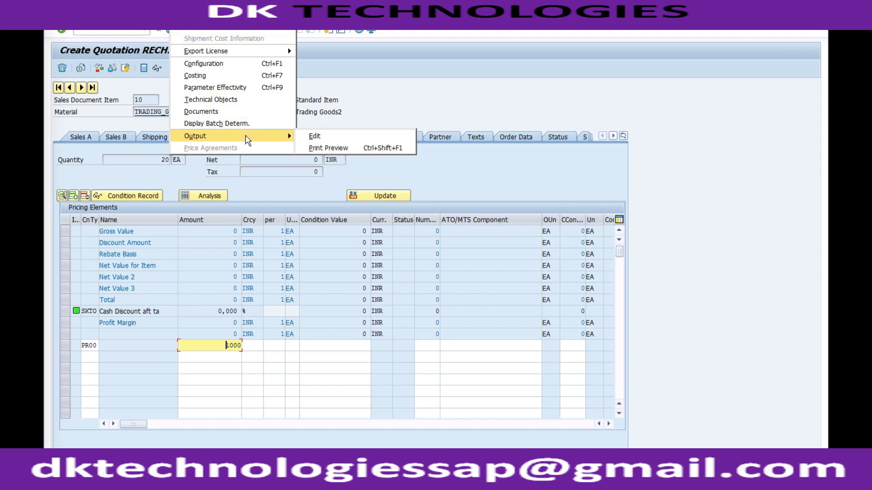
left_click(314, 138)
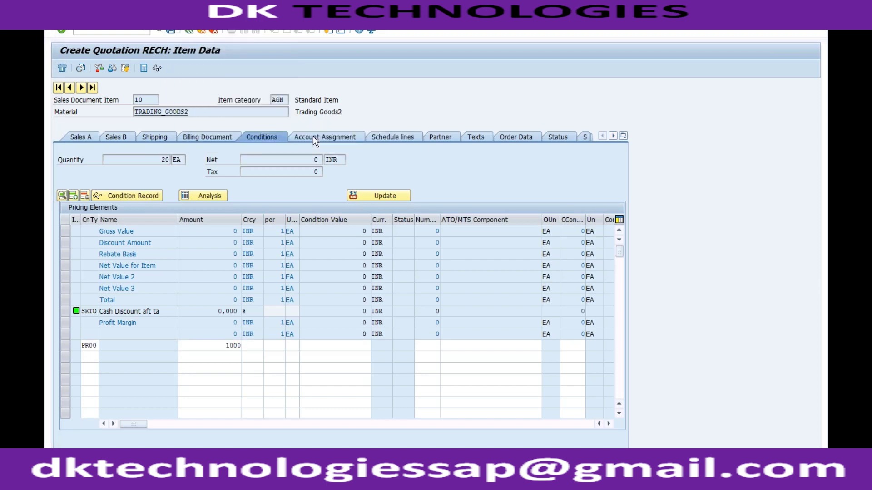
left_click(189, 30)
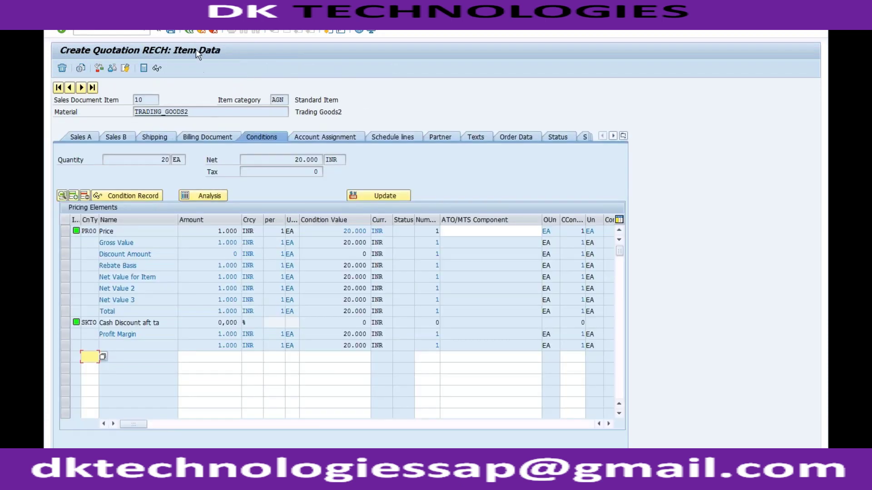
left_click(189, 32)
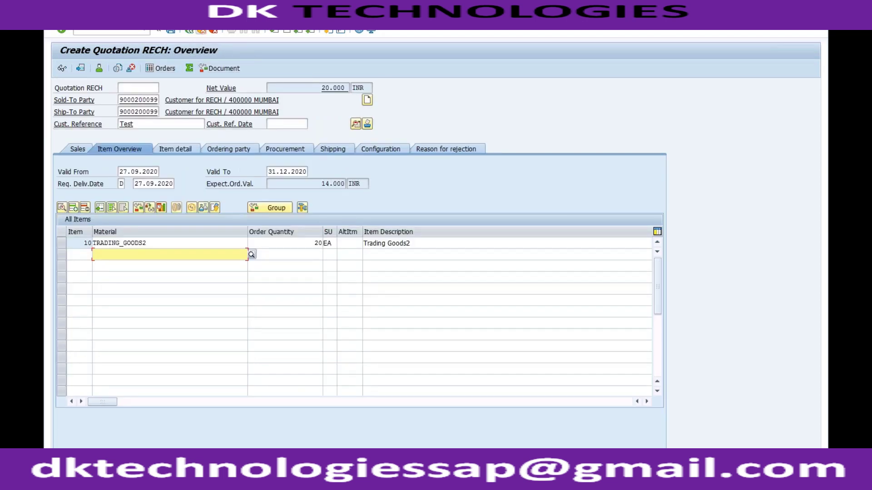
- Check the quotation's header output via Extras > Output > Header > Edit
left_click(191, 22)
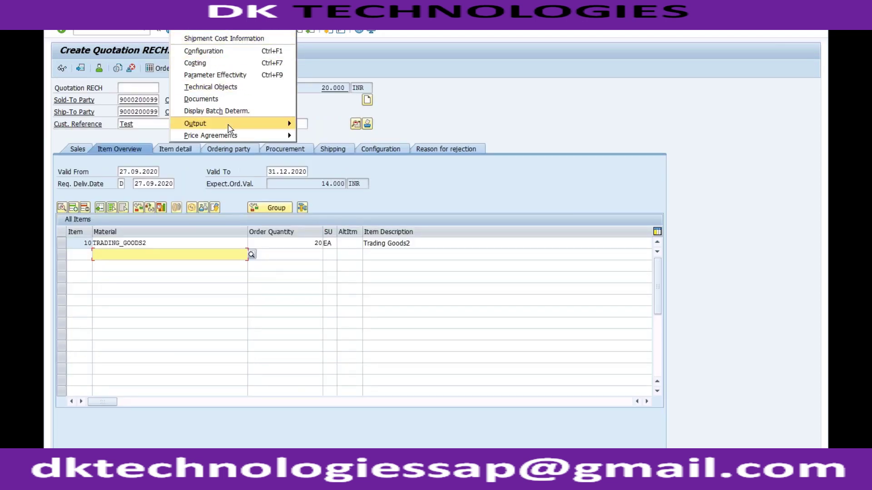
mouse_move(228, 129)
mouse_move(307, 122)
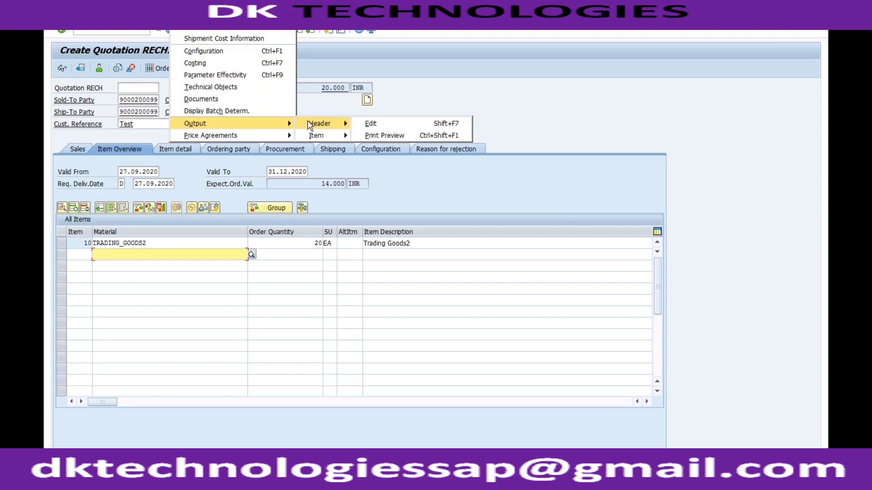
left_click(379, 124)
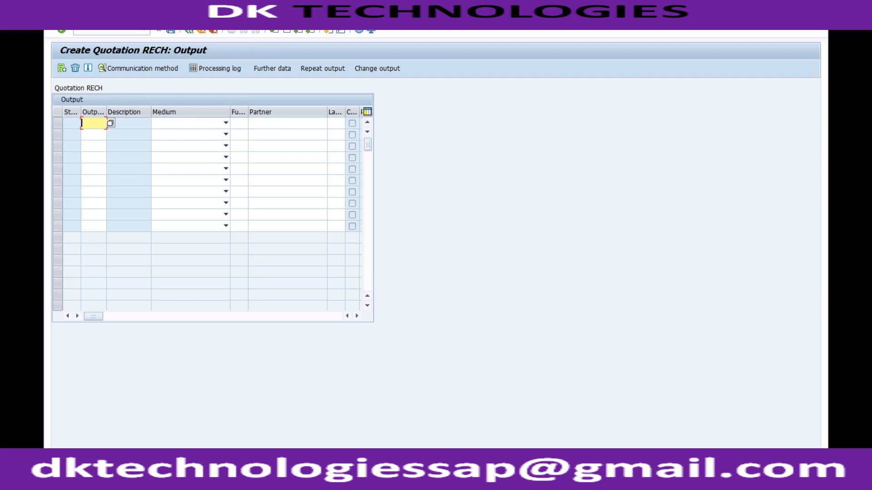
- Restore the output window and switch to the Change Inquiry Output window
left_click_drag(254, 20, 351, 155)
left_click(181, 482)
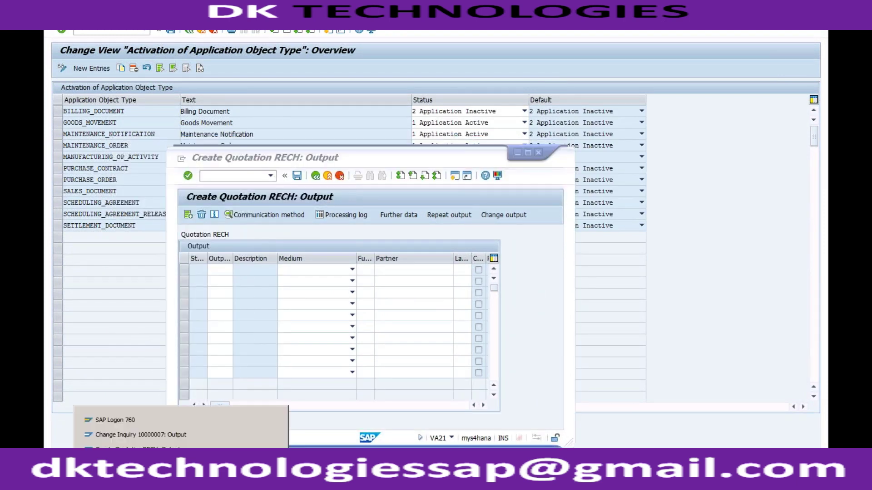
left_click(163, 436)
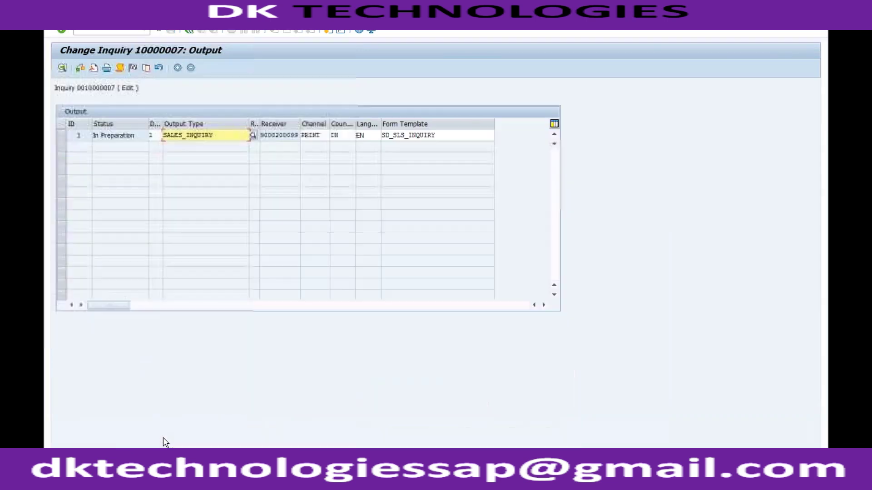